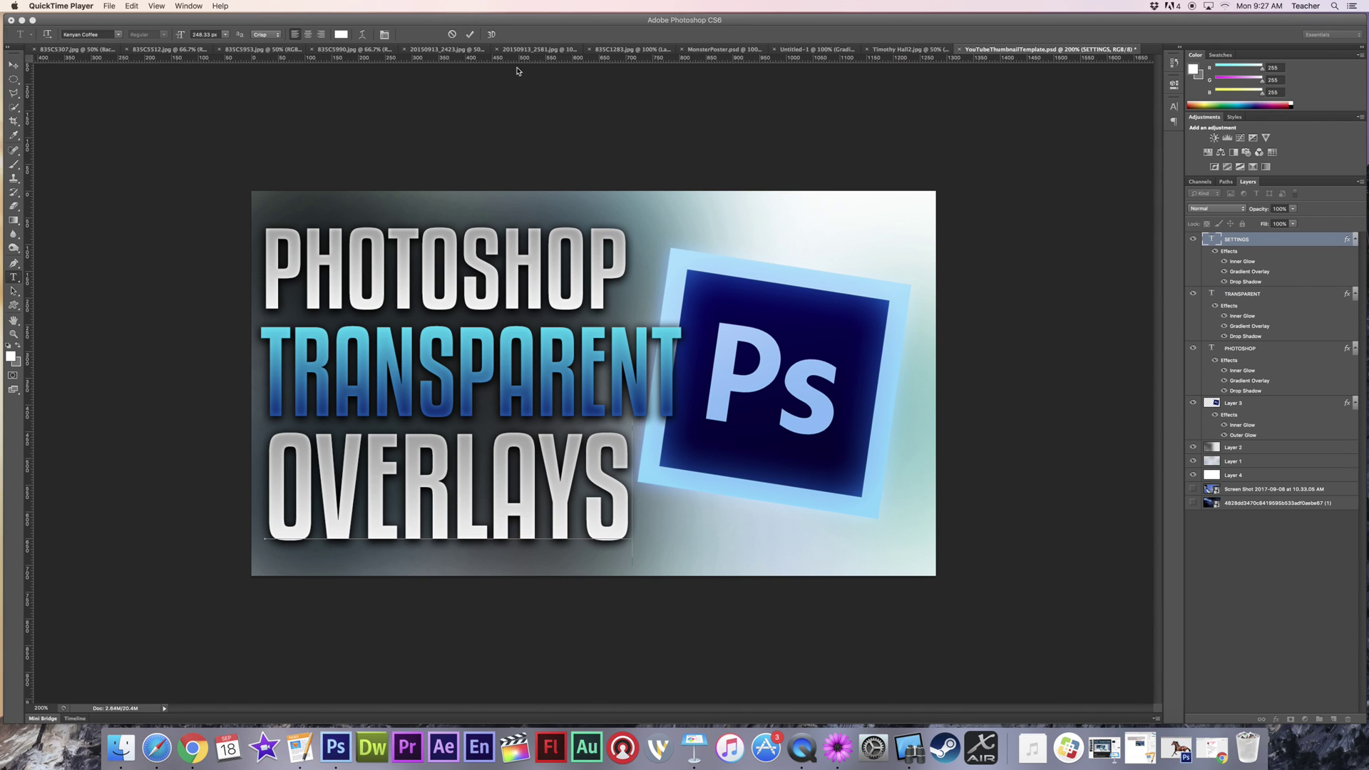
- Bring Photoshop, showing the YouTube thumbnail template, to the front
click(511, 24)
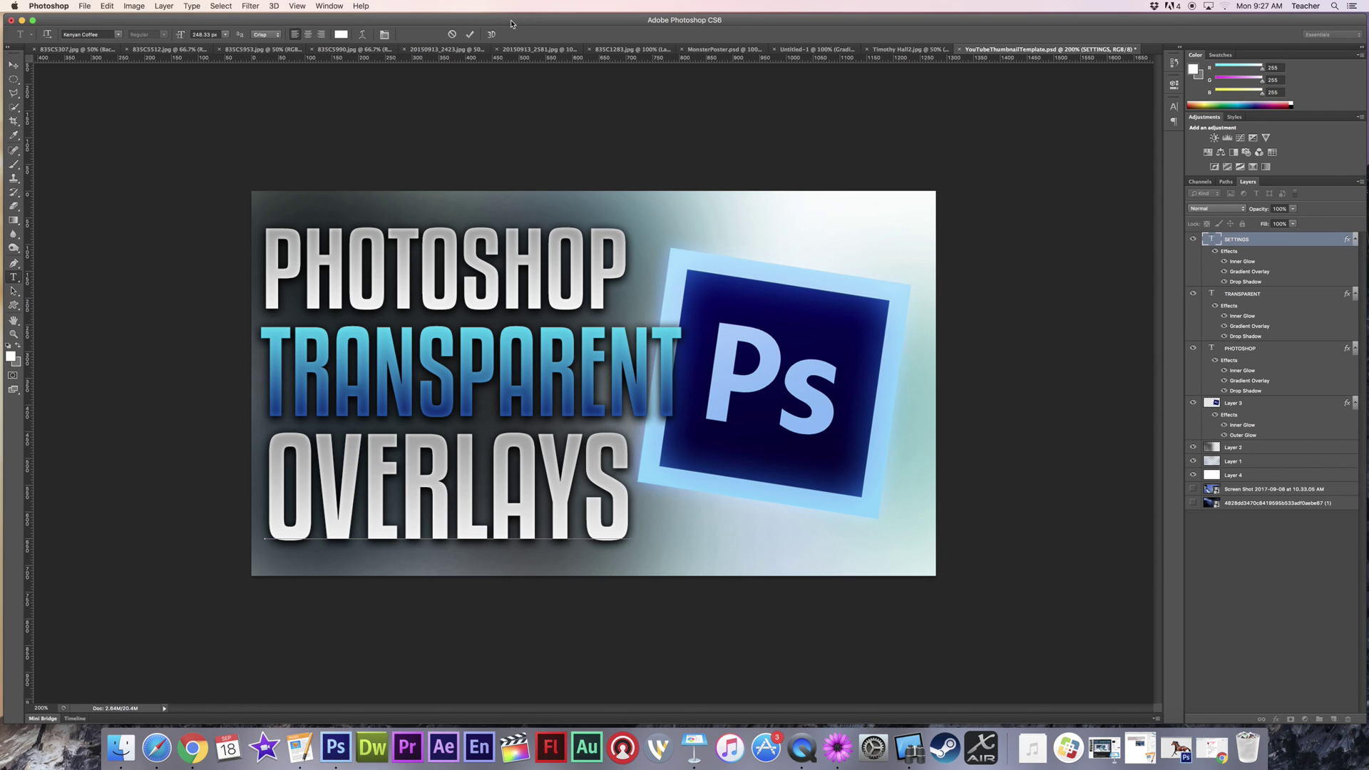
drag(512, 25, 509, 23)
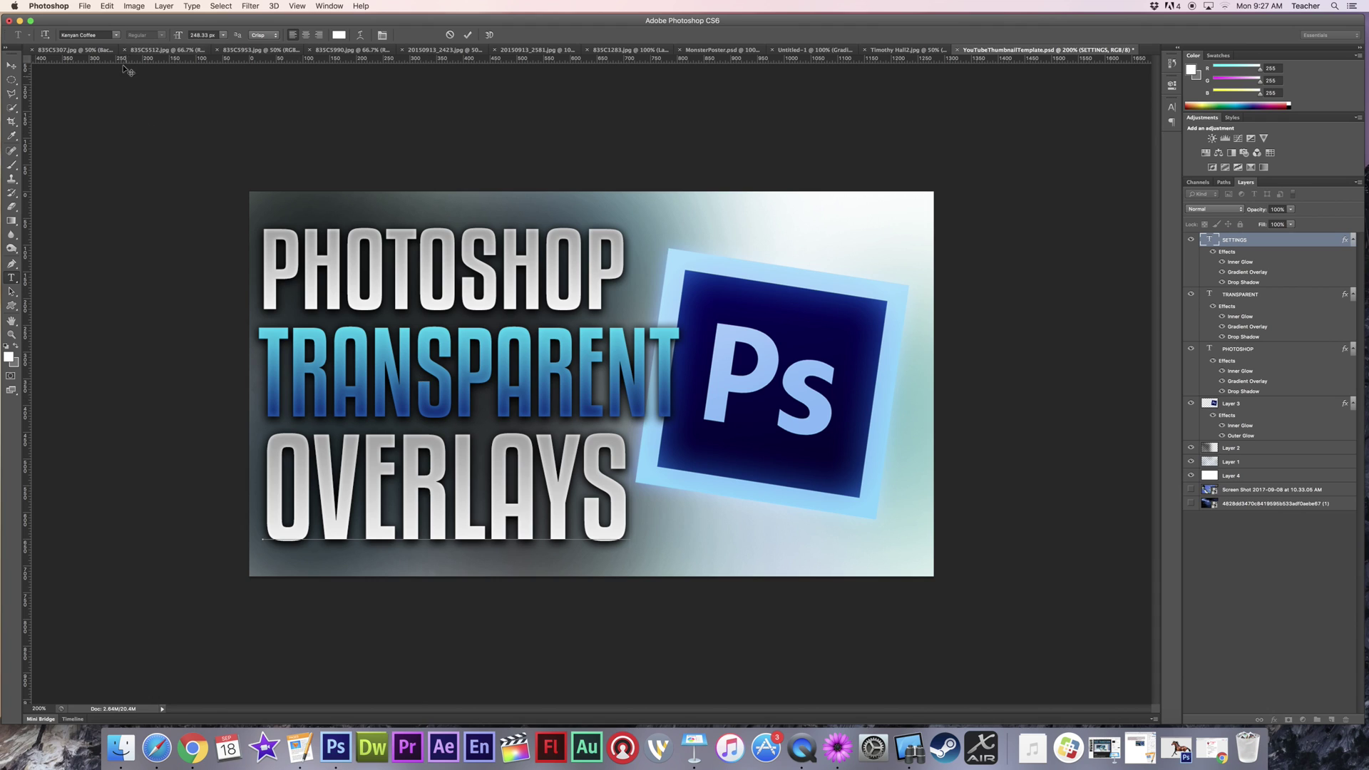
- Commit the pending OVERLAYS text edit
click(83, 7)
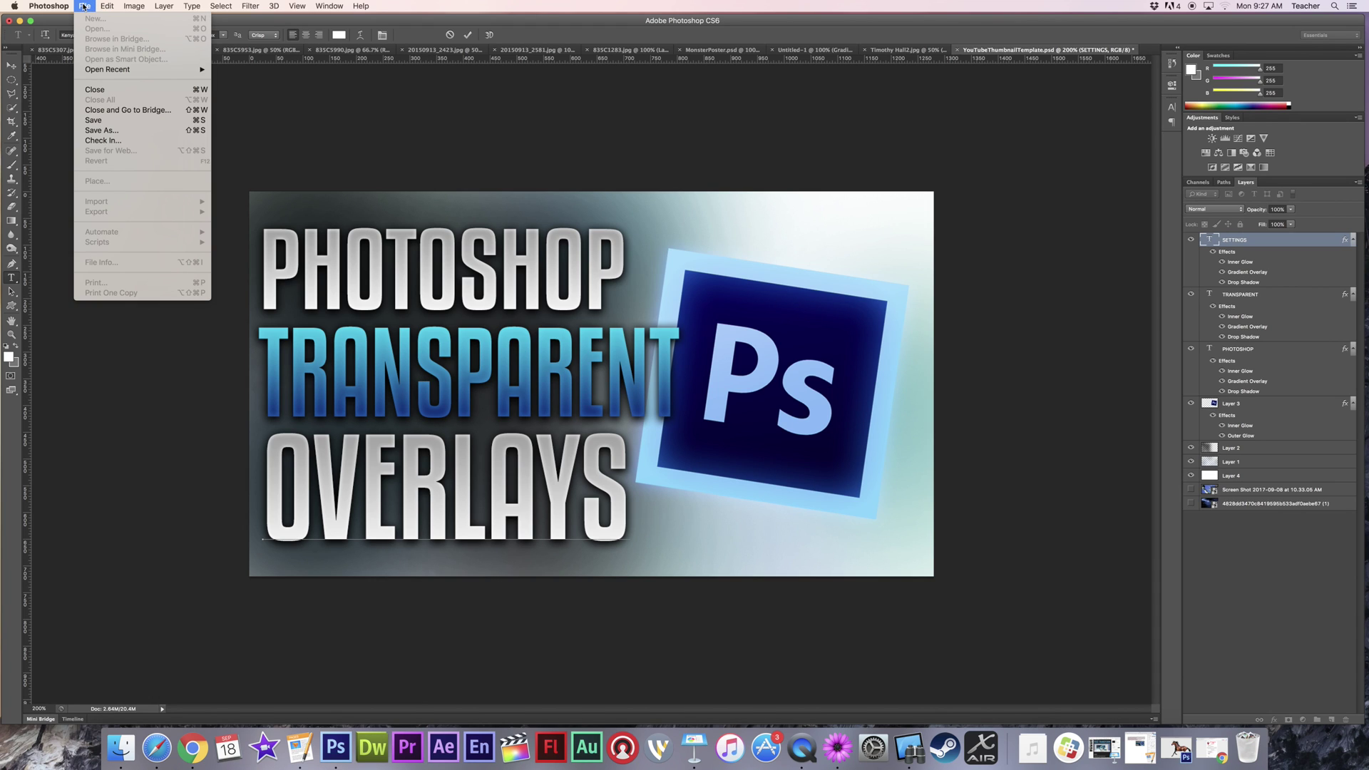
click(54, 93)
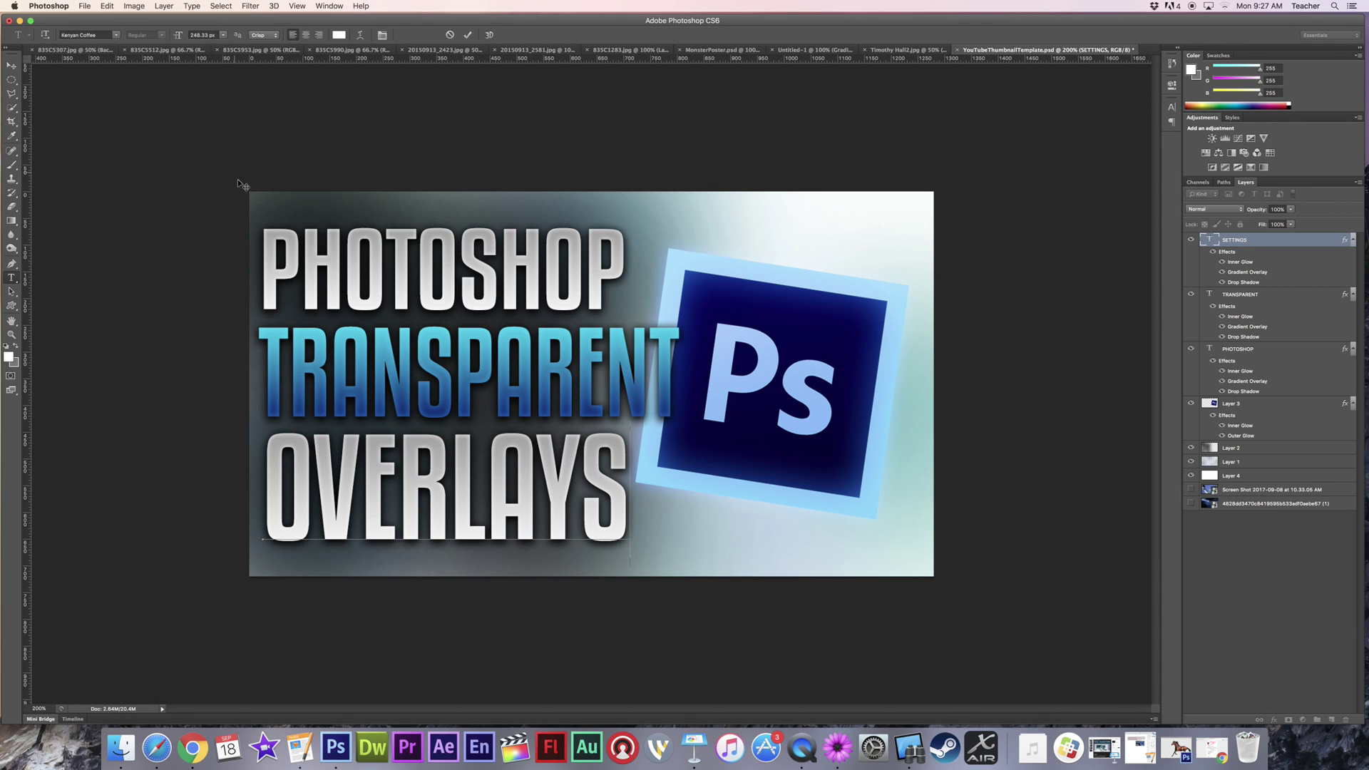
click(469, 35)
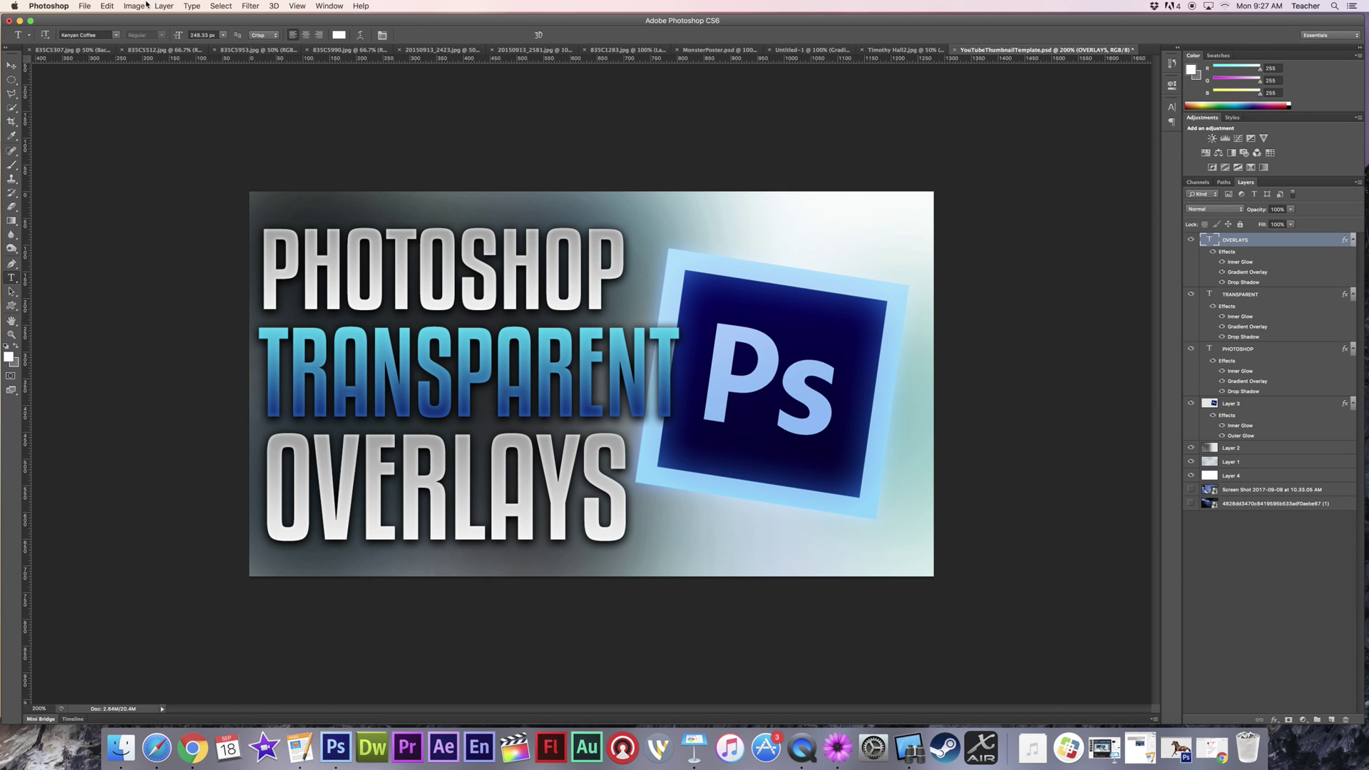
- Start a new 1920×1080, 300 ppi, RGB 8-bit document with transparent background
click(84, 5)
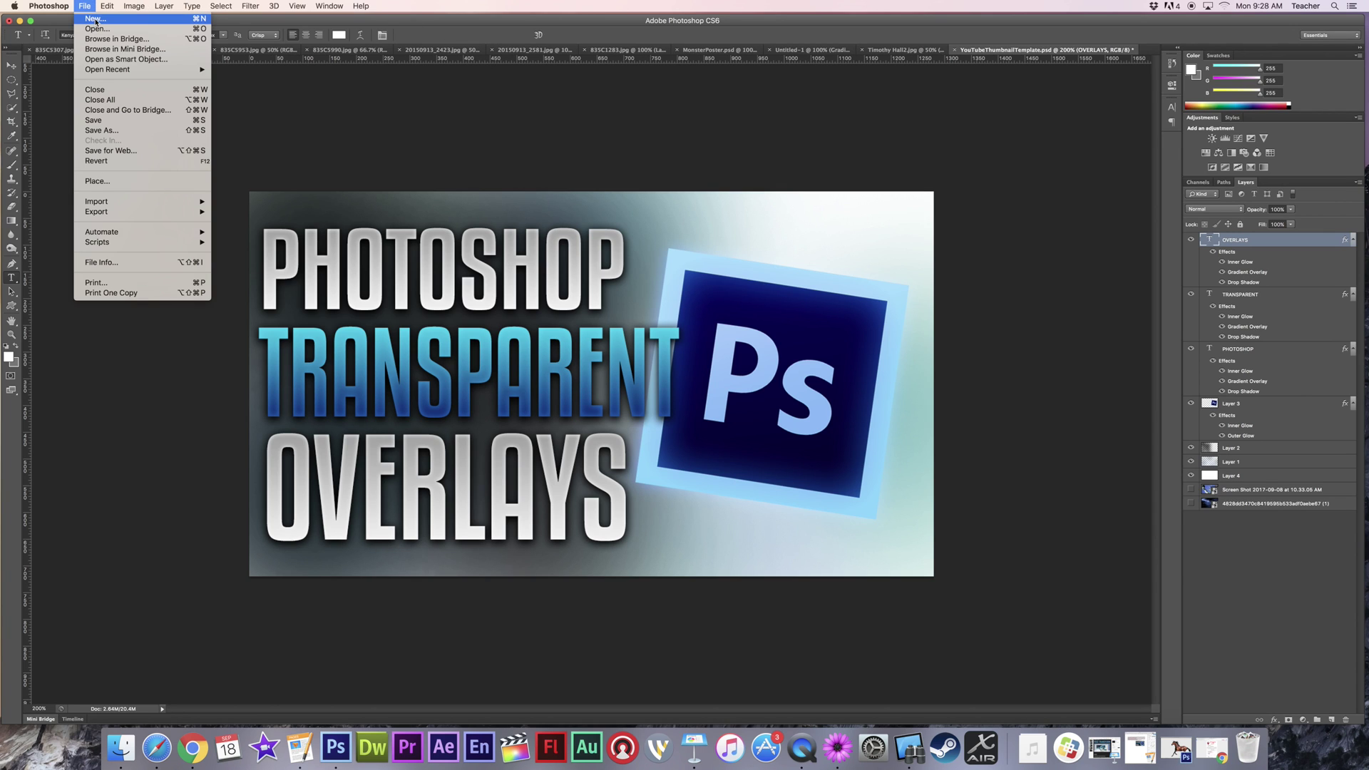
click(97, 19)
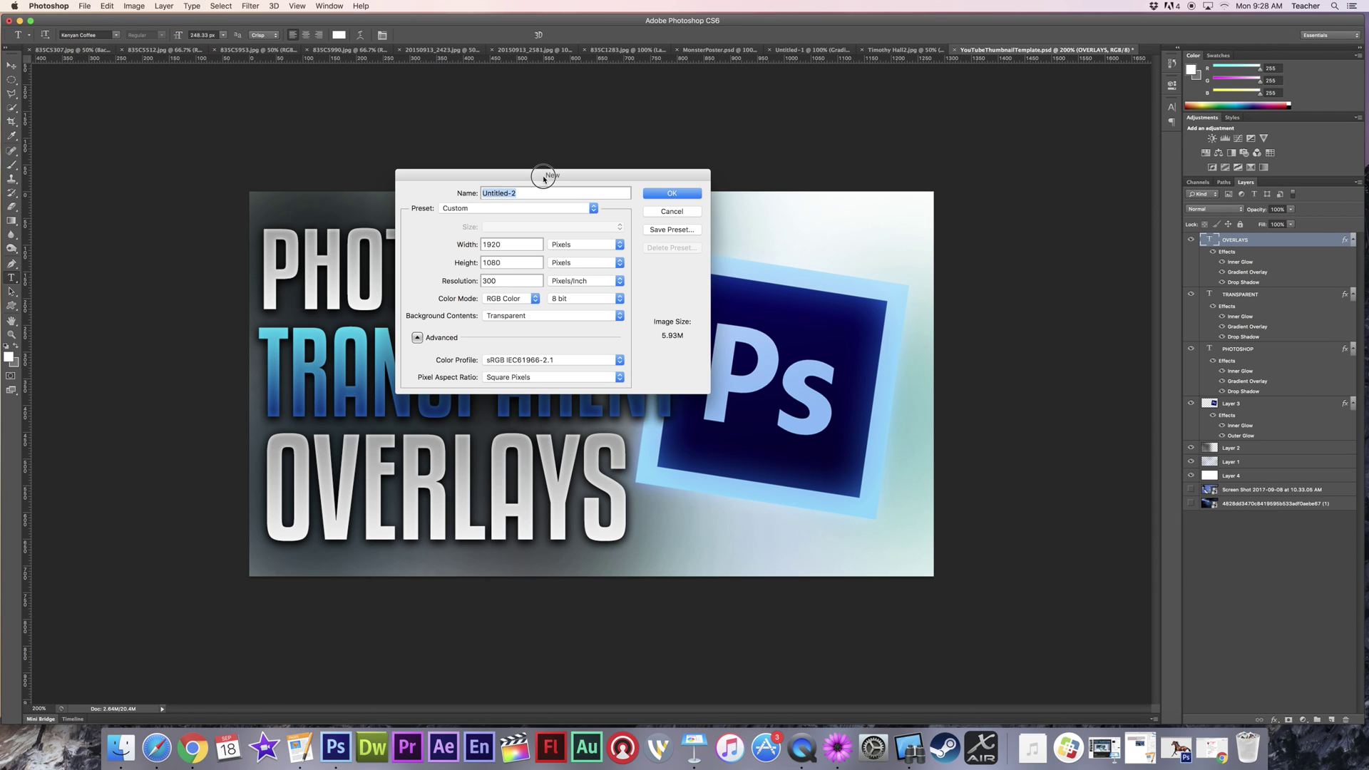
drag(538, 177, 627, 231)
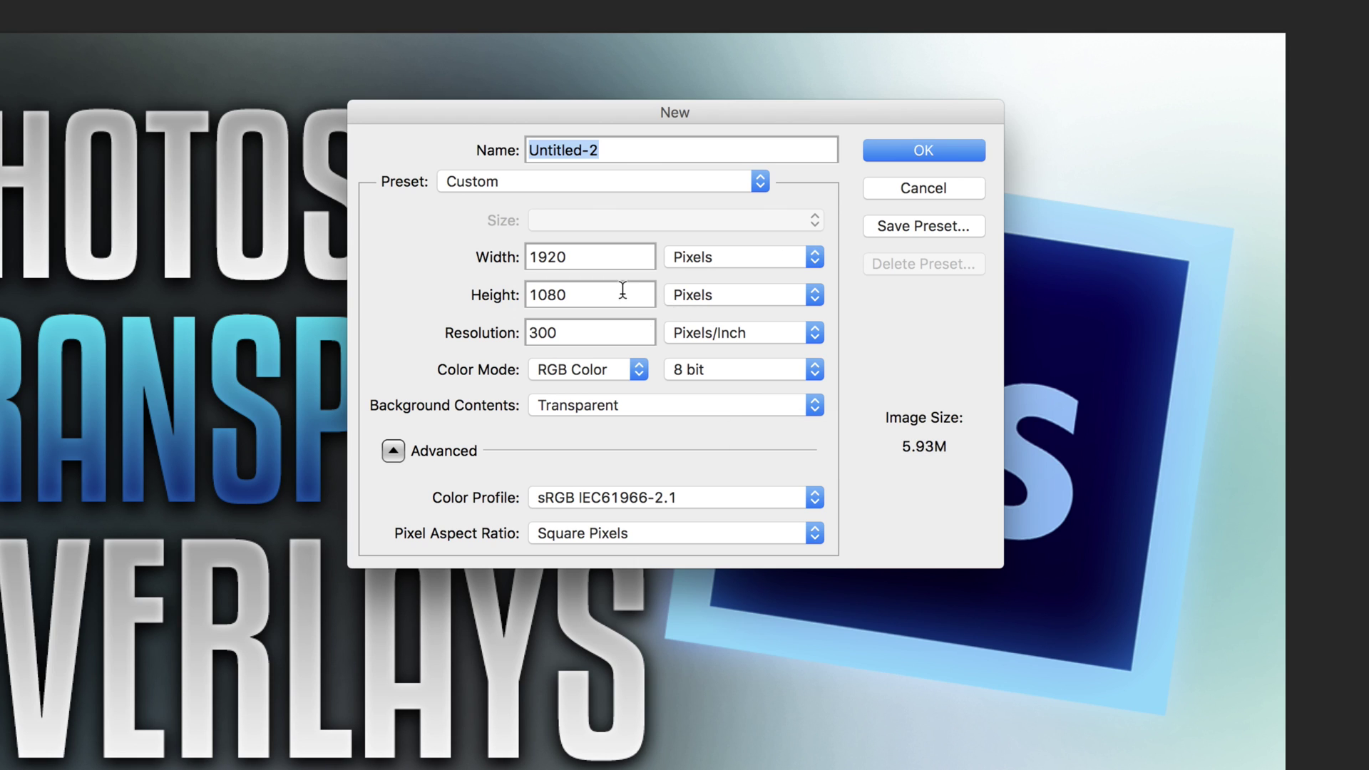
- Save the current new-document settings as a preset named LowerThirds
click(910, 224)
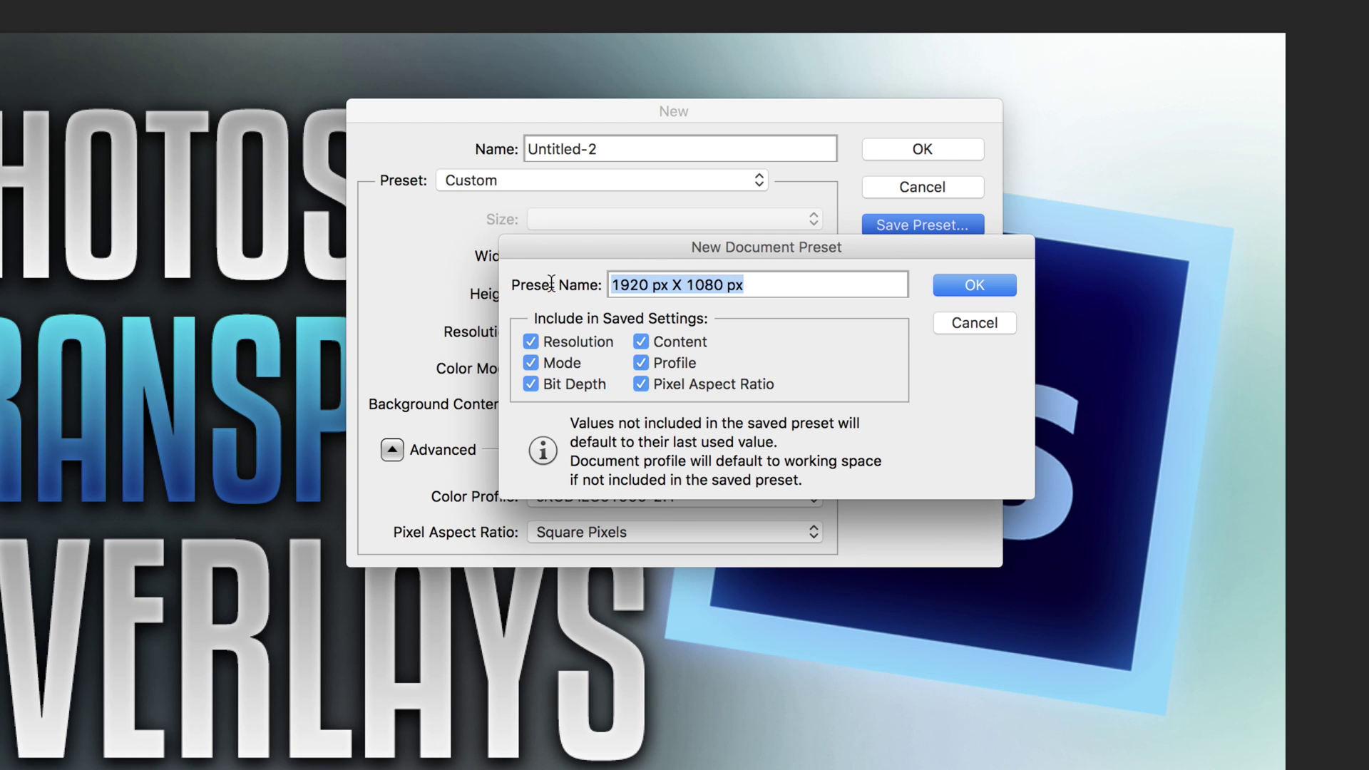
text(OVerla)
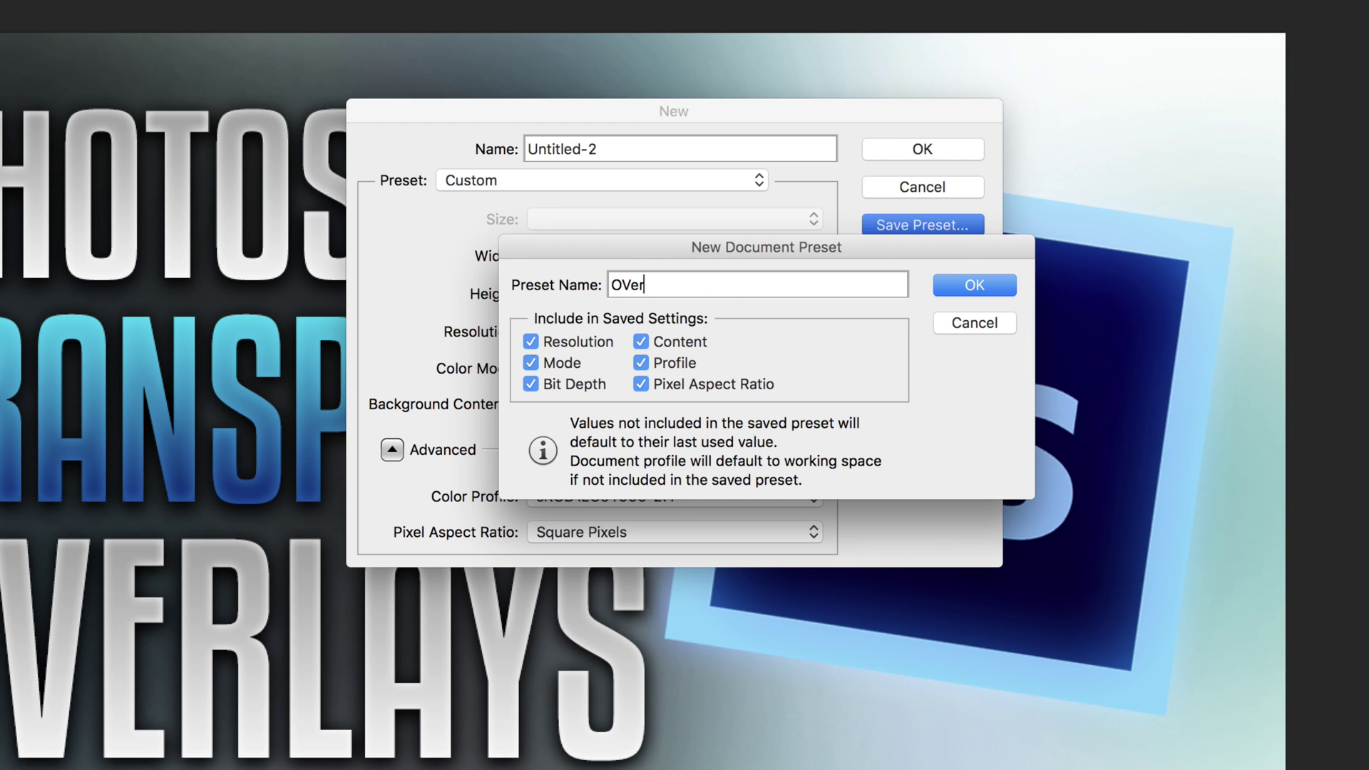
key(BackSpace)
key(BackSpace)
key(BackSpace)
text(Lower)
text(Thirdw)
key(BackSpace)
text(s)
click(960, 288)
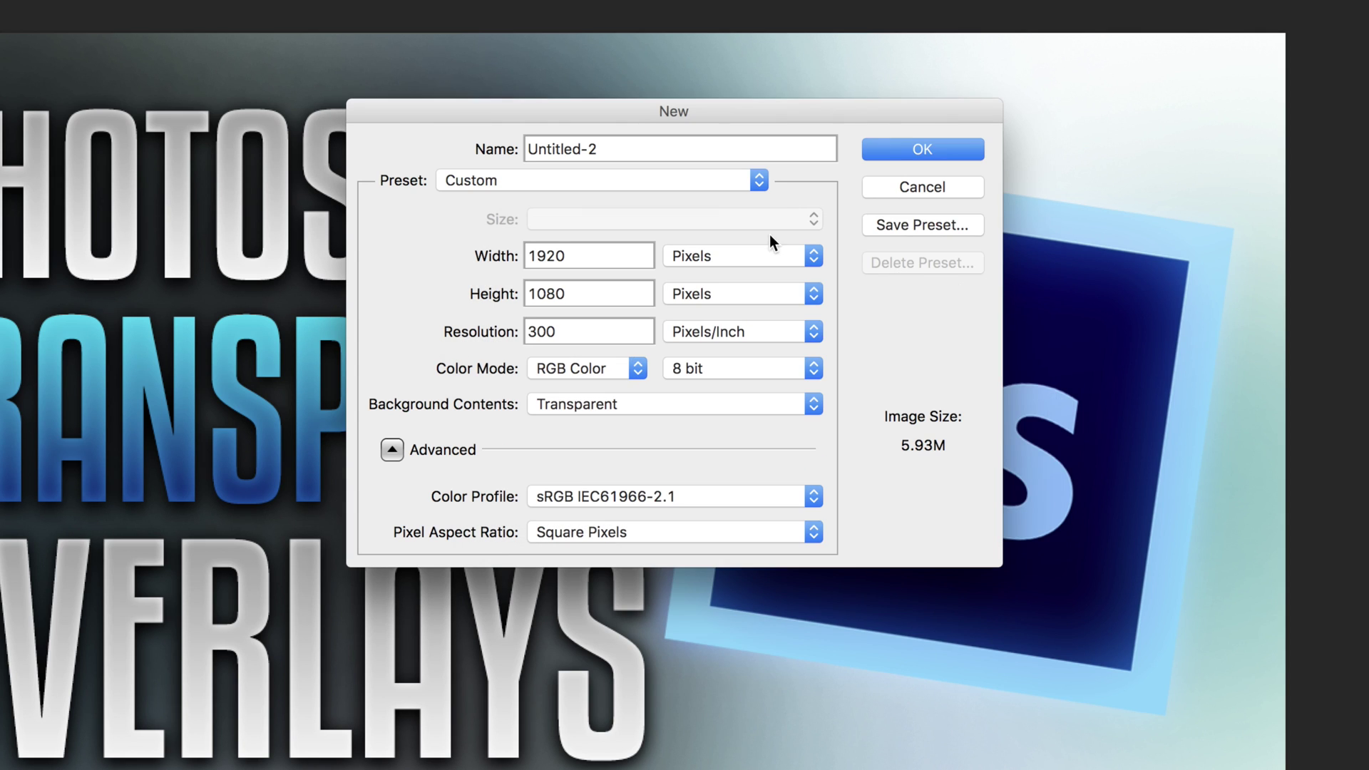
- Choose the saved LowerThirds preset for the new document
click(758, 180)
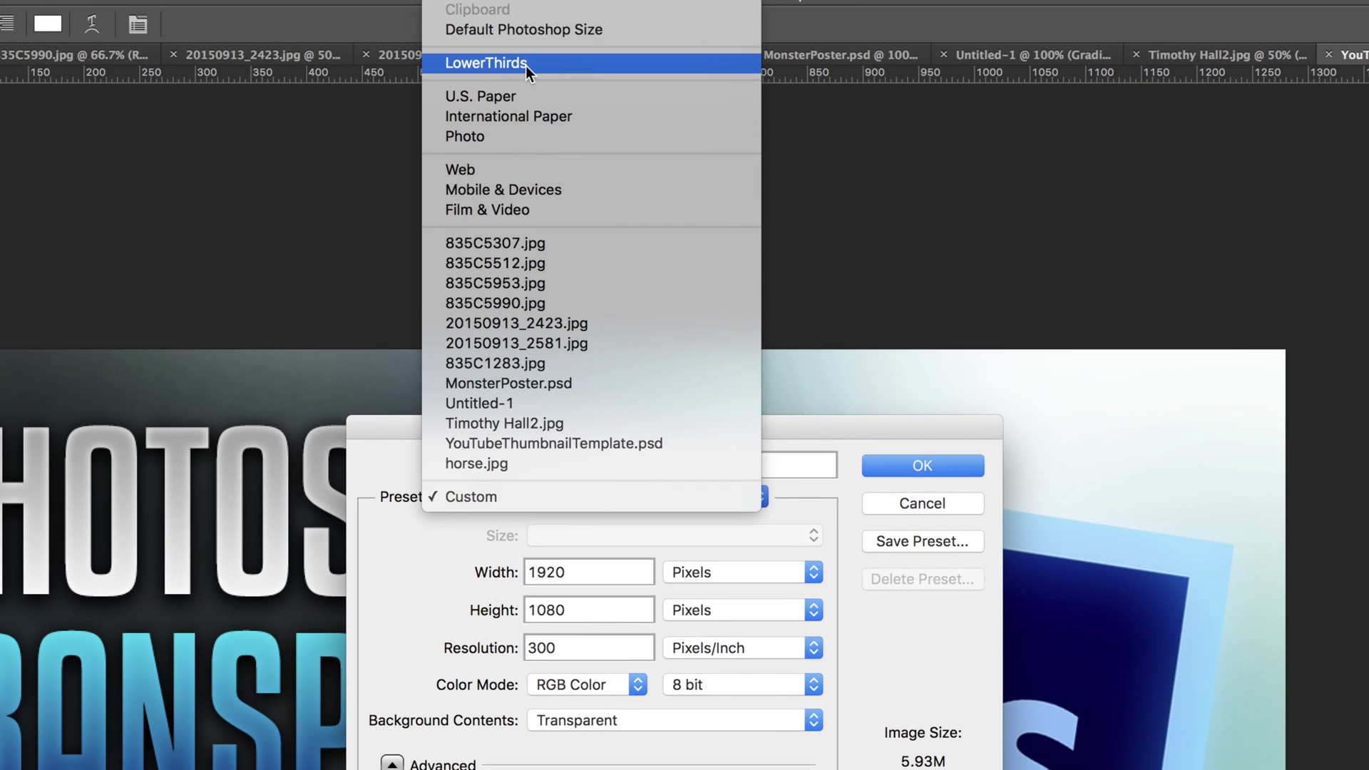
click(521, 64)
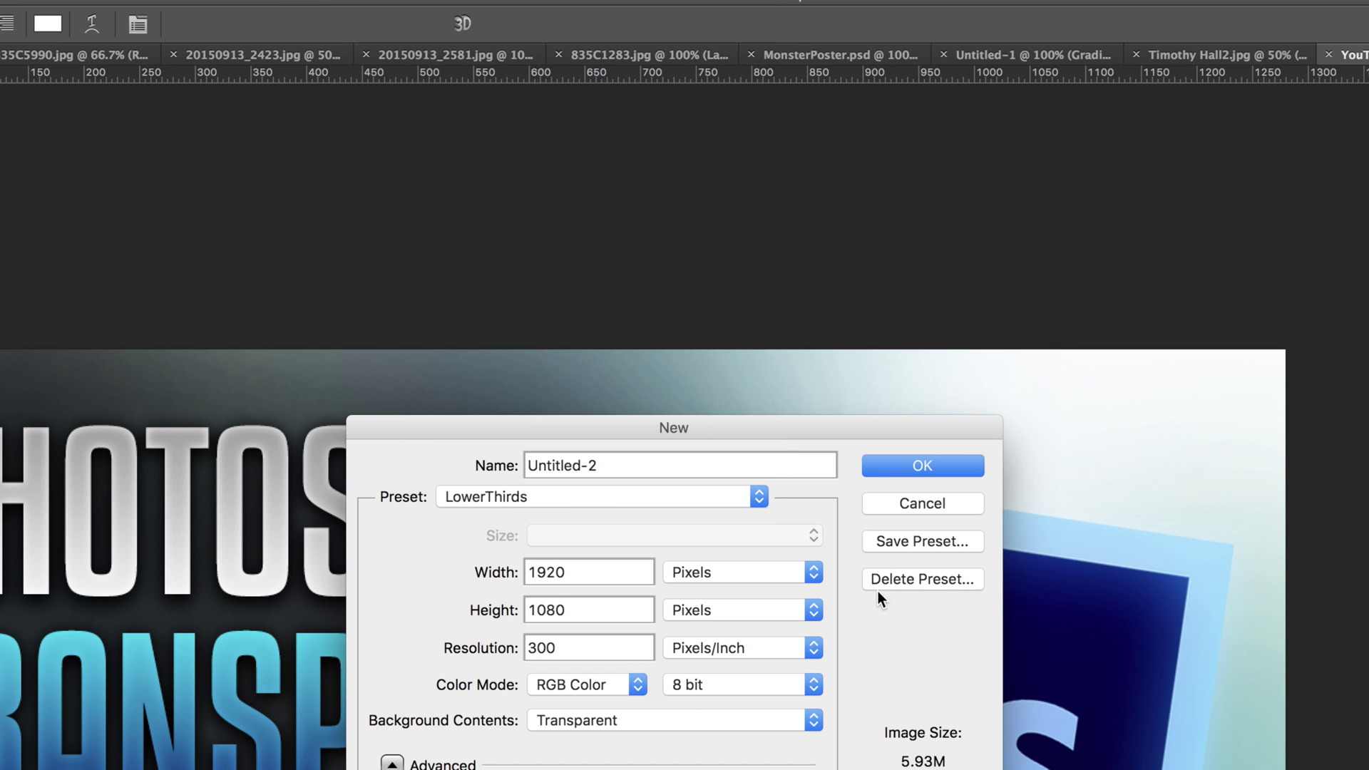
- Create the transparent 1920×1080 document Untitled-2 from the LowerThirds preset
click(894, 469)
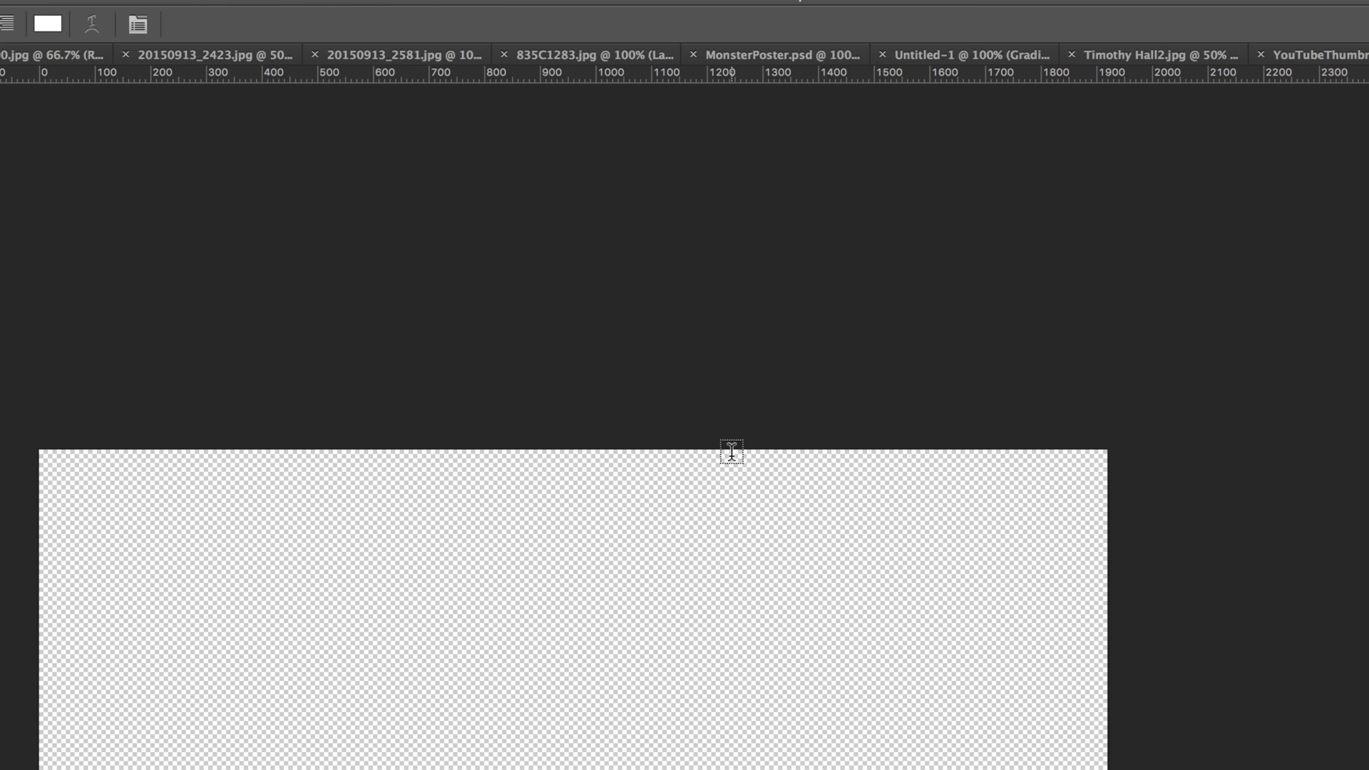